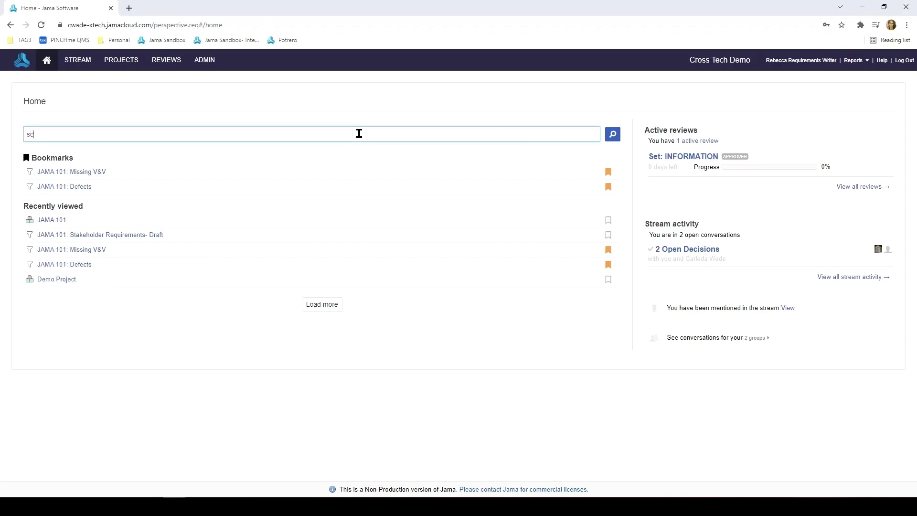
Step: Search across all projects for "scheduling" from the home page and look through the results list
type("uling")
left_click(611, 134)
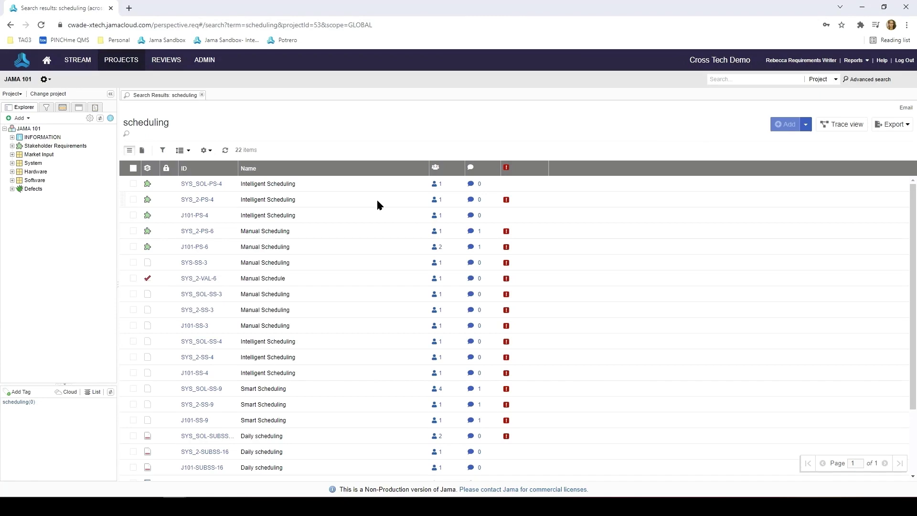
scroll(378, 205, "down", 3)
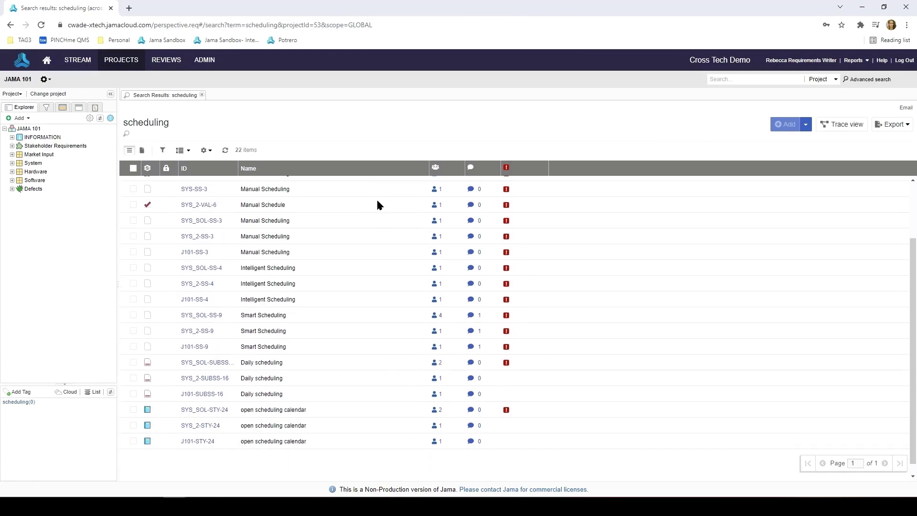
scroll(377, 205, "up", 3)
scroll(377, 205, "down", 2)
scroll(378, 205, "up", 2)
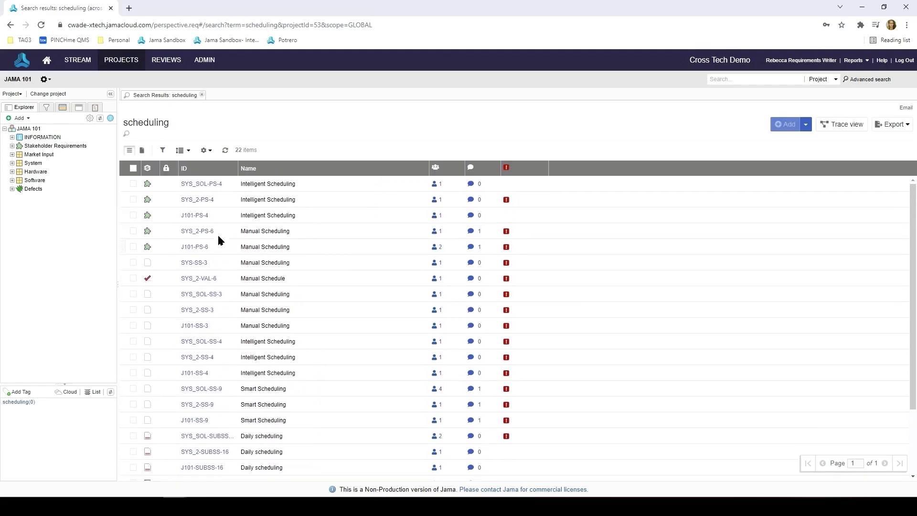
Step: Filter the search results to the JAMA 101 project and the System Requirement and Stakeholder Requirement item types
left_click(163, 152)
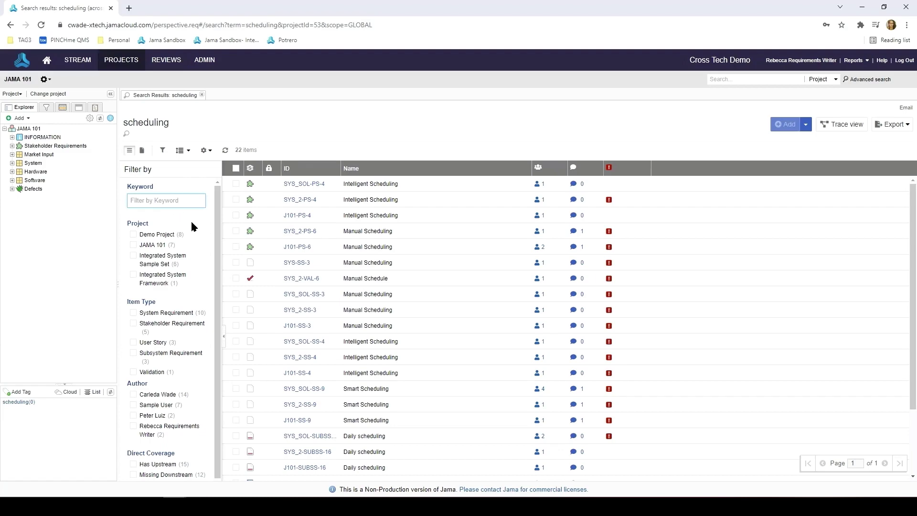
left_click(133, 245)
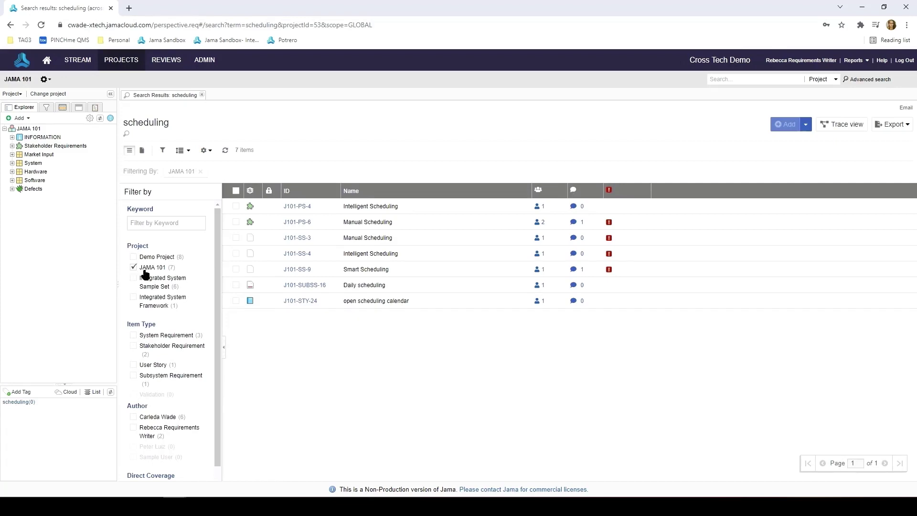
left_click(133, 335)
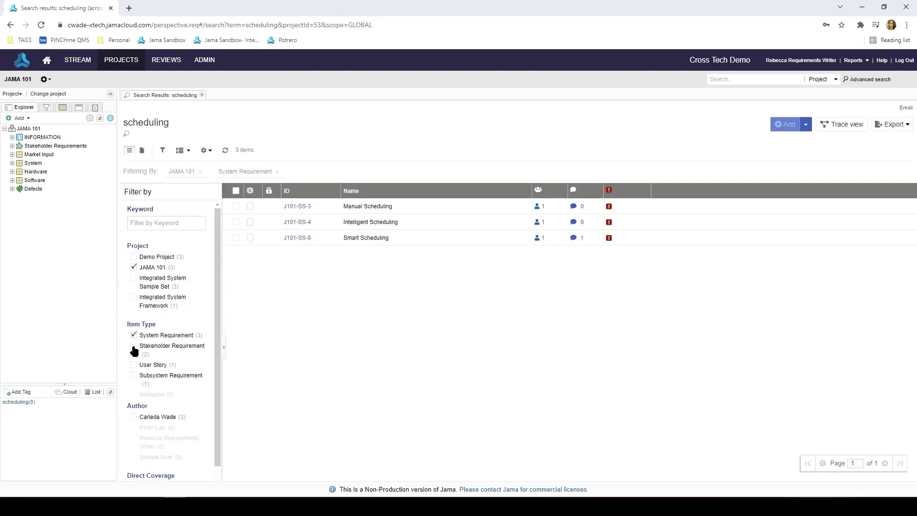
left_click(134, 347)
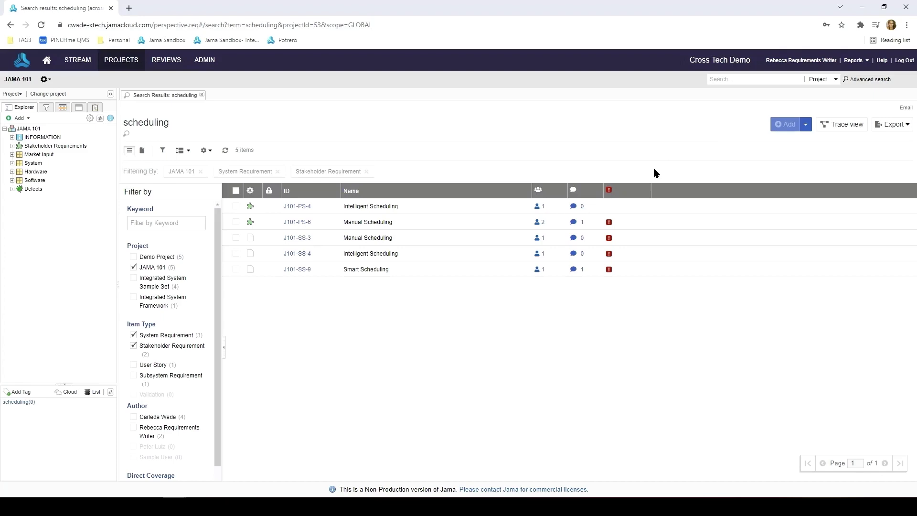
Step: Create an advanced search filter named Scheduling for JAMA 101 that matches the System Requirements item type
left_click(862, 81)
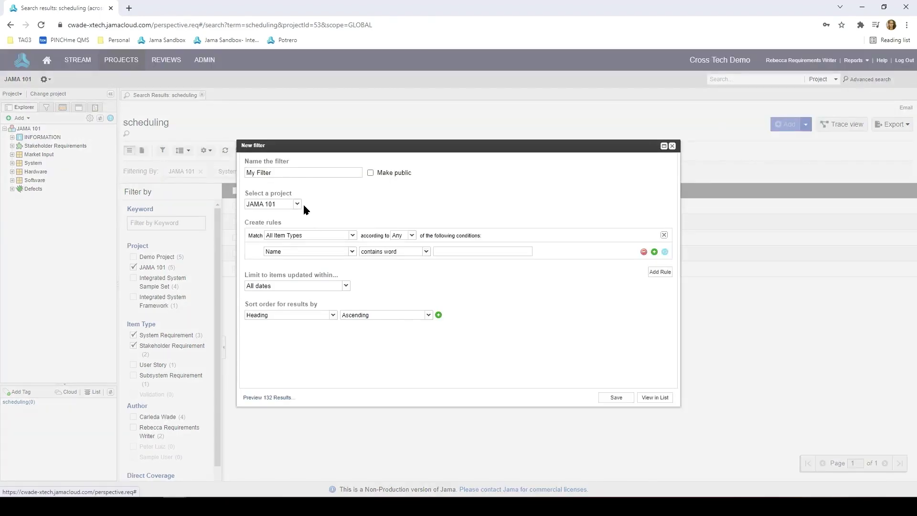
left_click(290, 173)
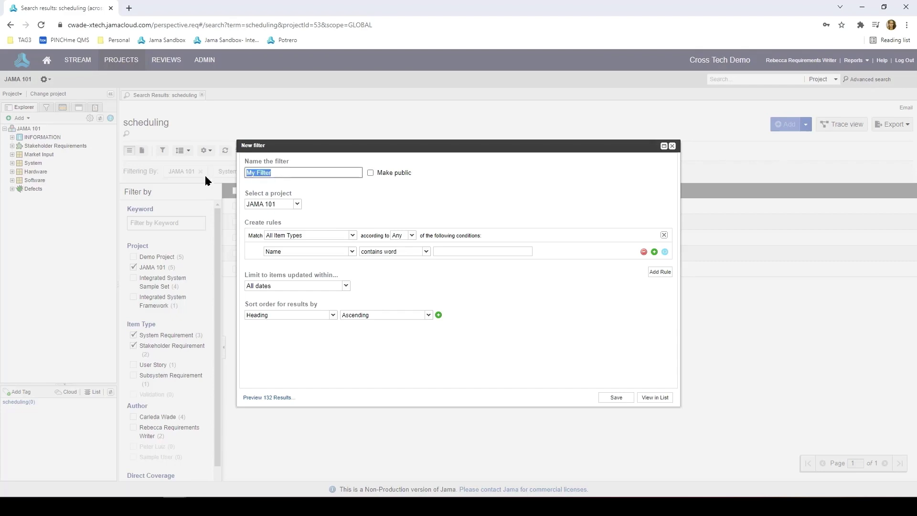
type("Scheduling")
left_click(353, 235)
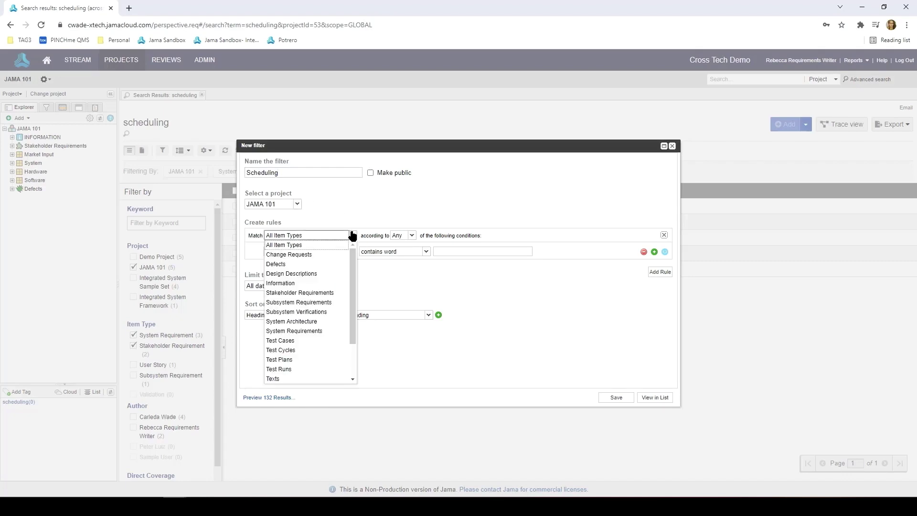
left_click(294, 331)
Step: Set the filter condition to Keywords contains "scheduling", and save the filter after previewing its matching items
scroll(306, 311, "down", 3)
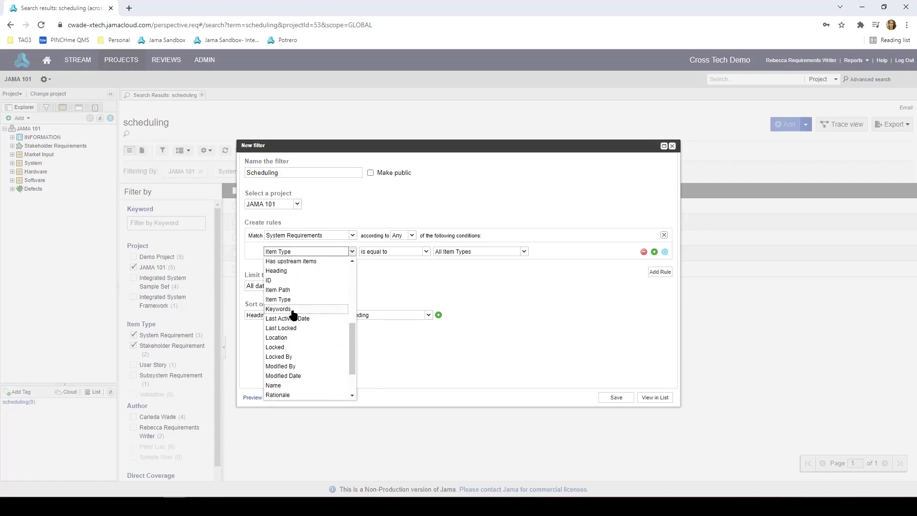
left_click(293, 309)
left_click(452, 249)
type("sche")
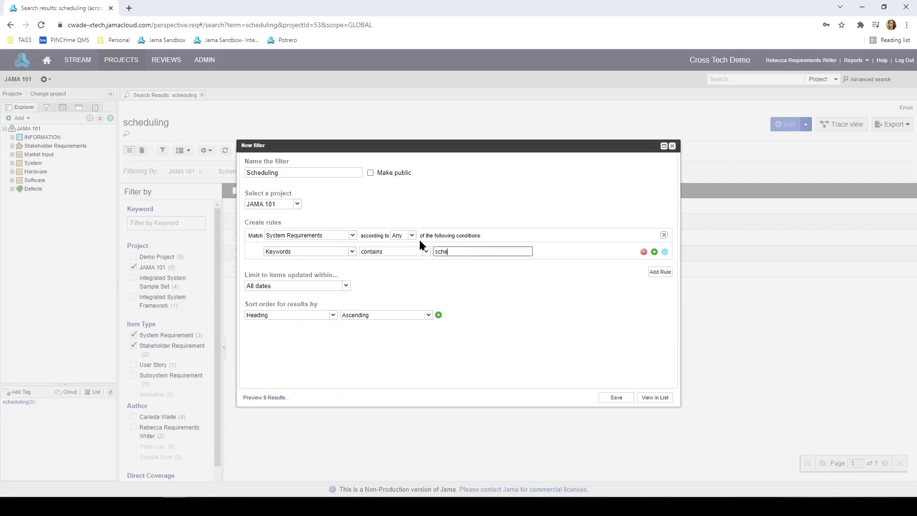
type("duling")
left_click(443, 271)
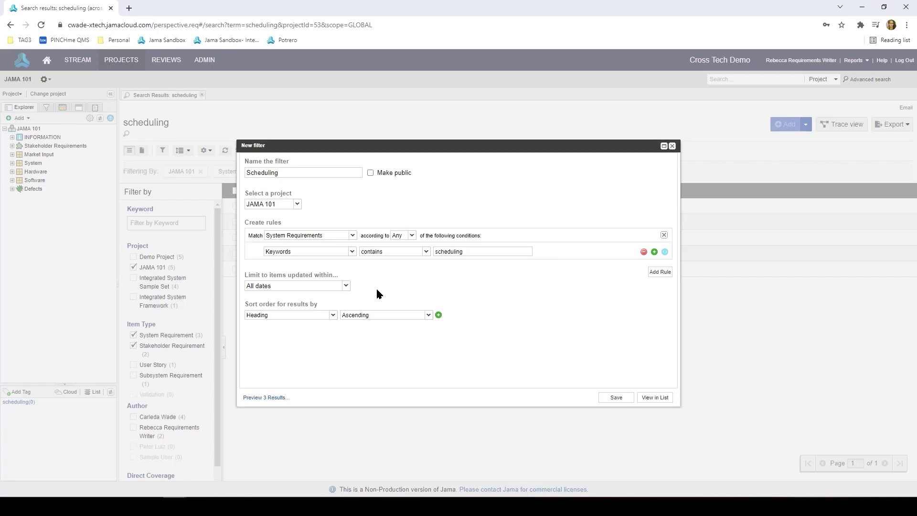
left_click(276, 399)
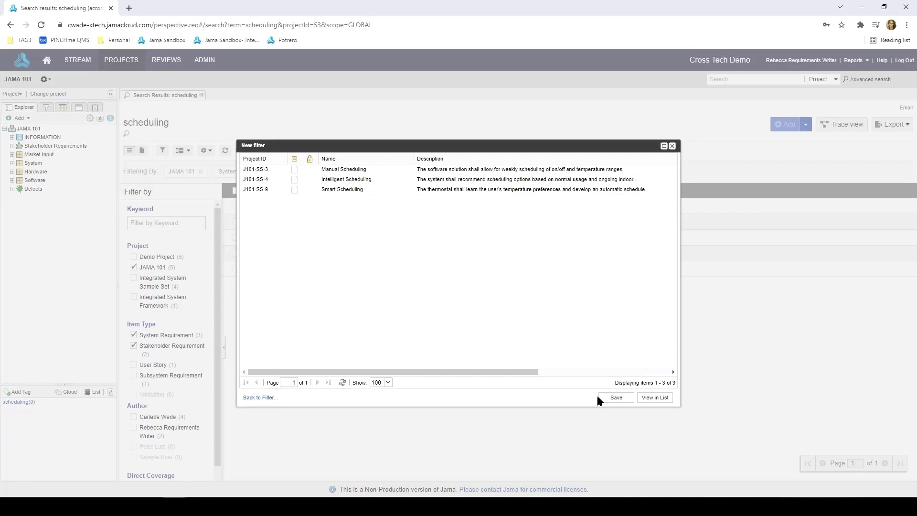
left_click(616, 397)
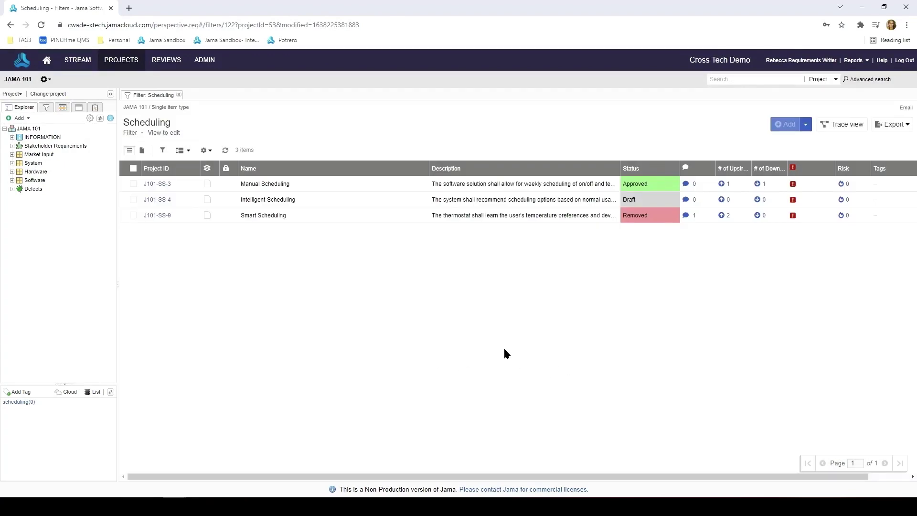
Step: Open the project's list of saved filters and view only the bookmarked ones, followed by all filters
left_click(48, 108)
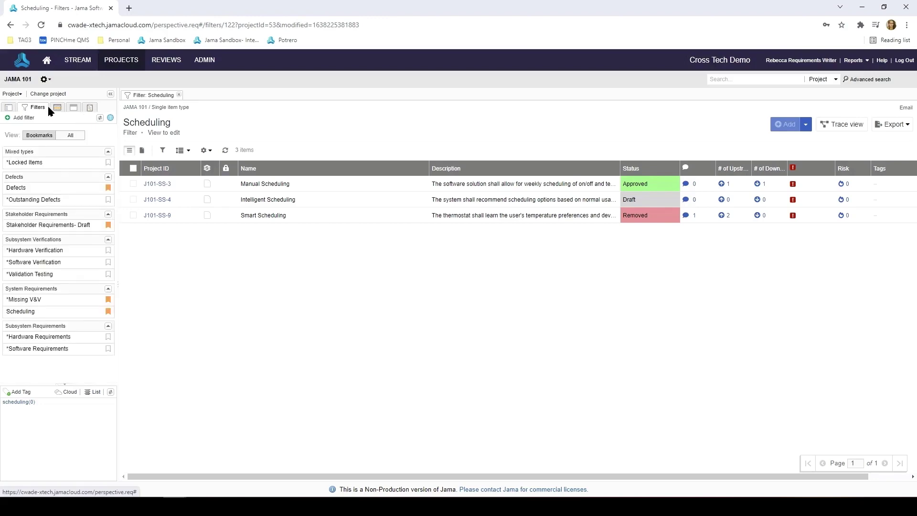
left_click(45, 138)
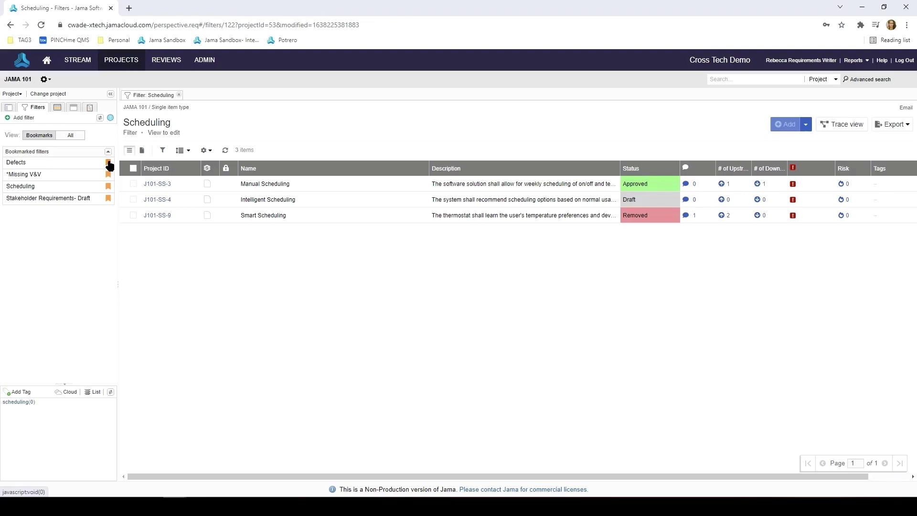
left_click(72, 136)
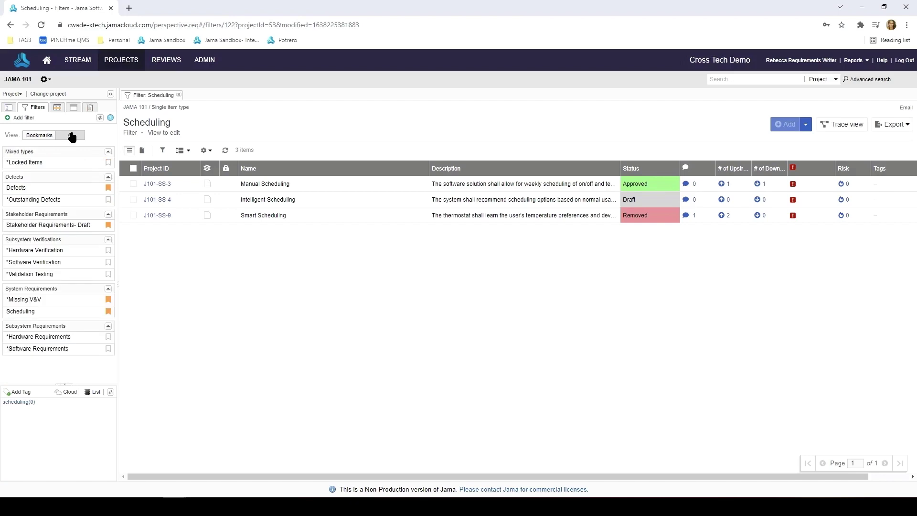
Step: Apply the Stakeholder Requirements- Draft filter to the project tree to view its Stakeholder Requirements set, and clear the filter from the tree
right_click(43, 229)
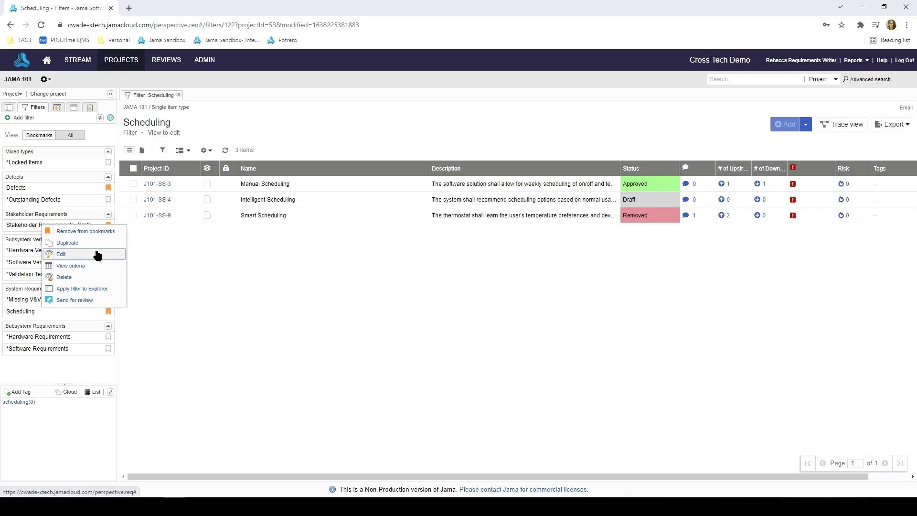
left_click(92, 289)
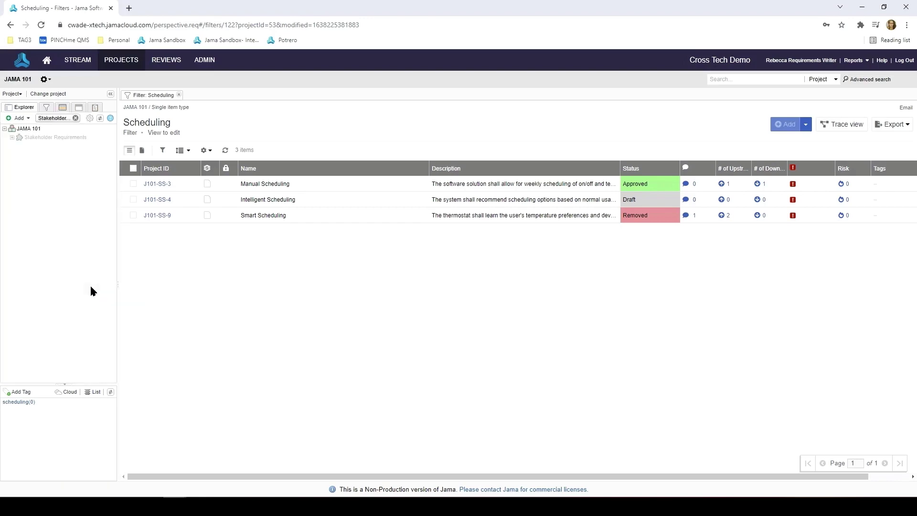
left_click(41, 138)
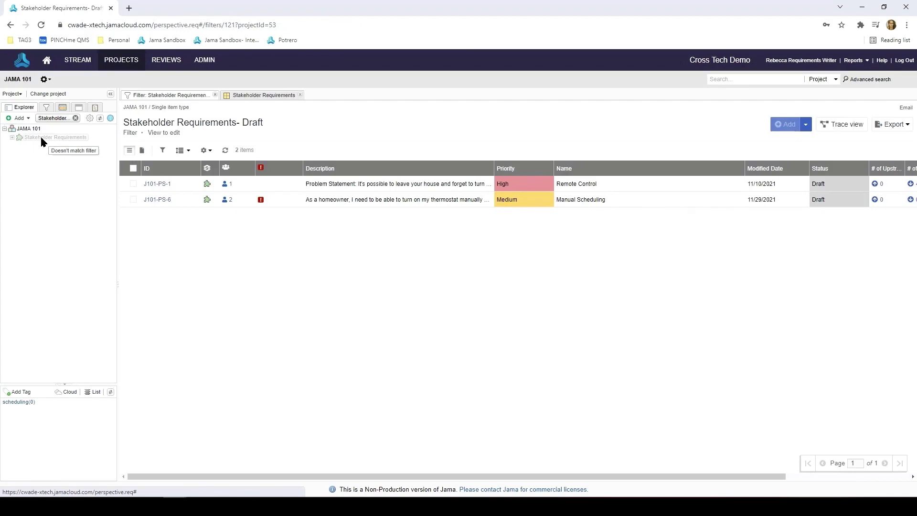
left_click(75, 119)
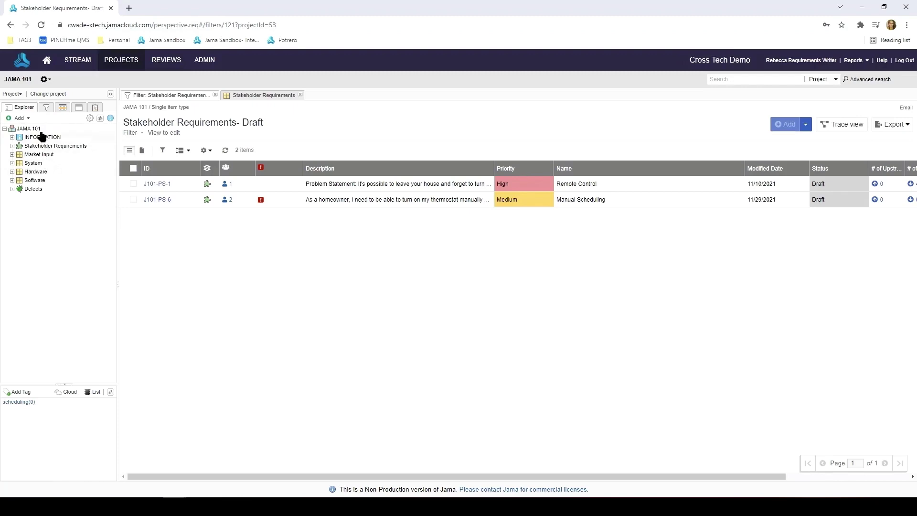
Step: Look at the actions available for the saved Stakeholder Requirements- Draft filter, including sending it for review
left_click(46, 110)
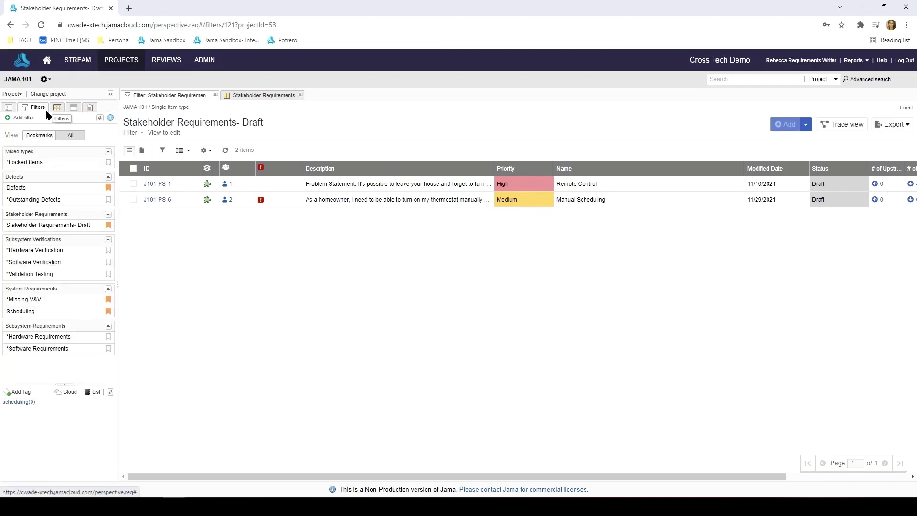
right_click(53, 228)
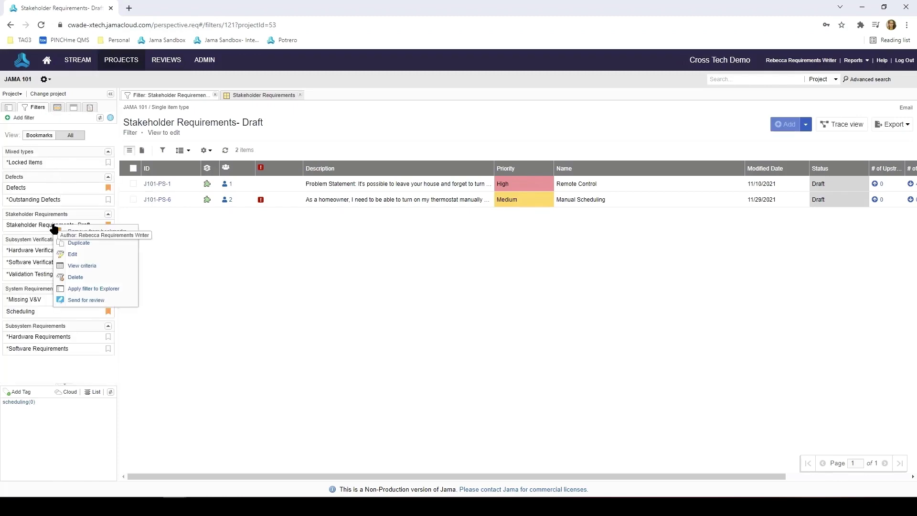
left_click(84, 300)
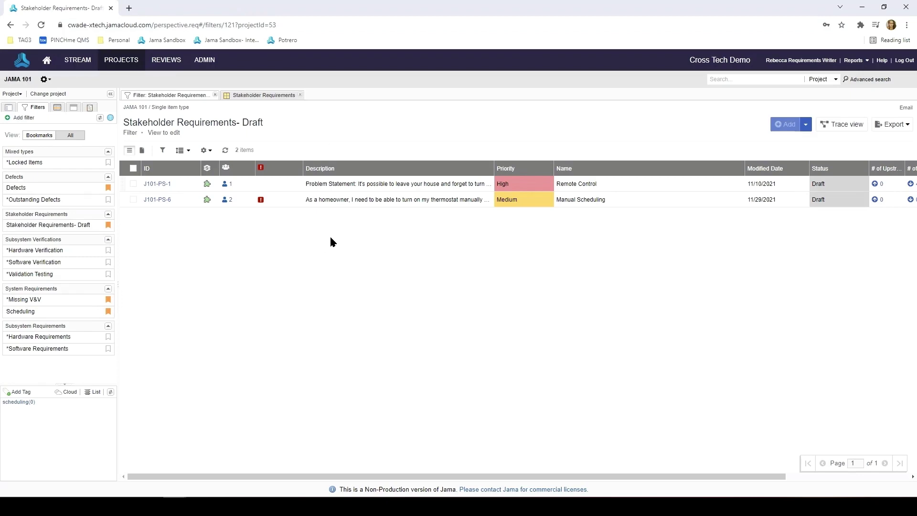
Step: Open the JAMA 101 project dashboard and search its activity stream for "scheduling"
left_click(126, 61)
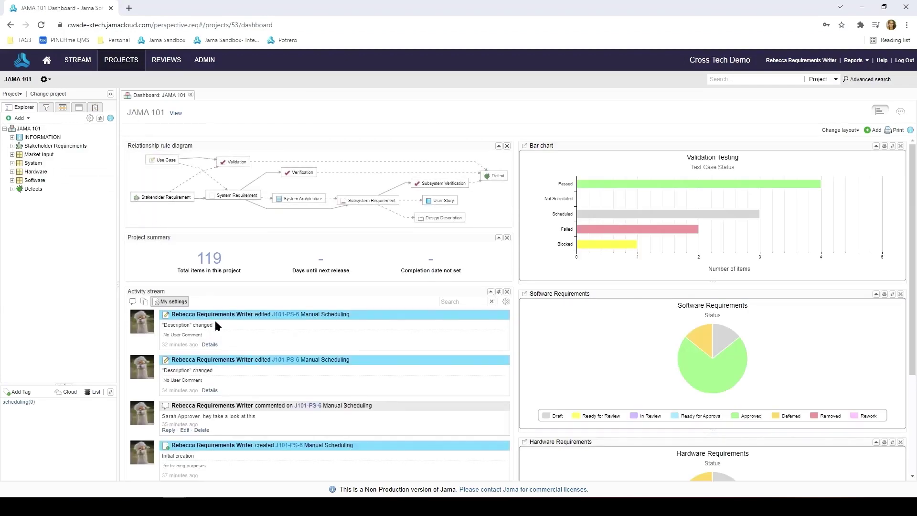
left_click(455, 302)
type("scheduling")
Step: Replace the dashboard's activity stream search term with the approver's first name
key("BackSpace")
key("BackSpace")
key("BackSpace")
key("BackSpace")
key("BackSpace")
key("BackSpace")
key("BackSpace")
key("BackSpace")
key("BackSpace")
key("BackSpace")
type("sarah")
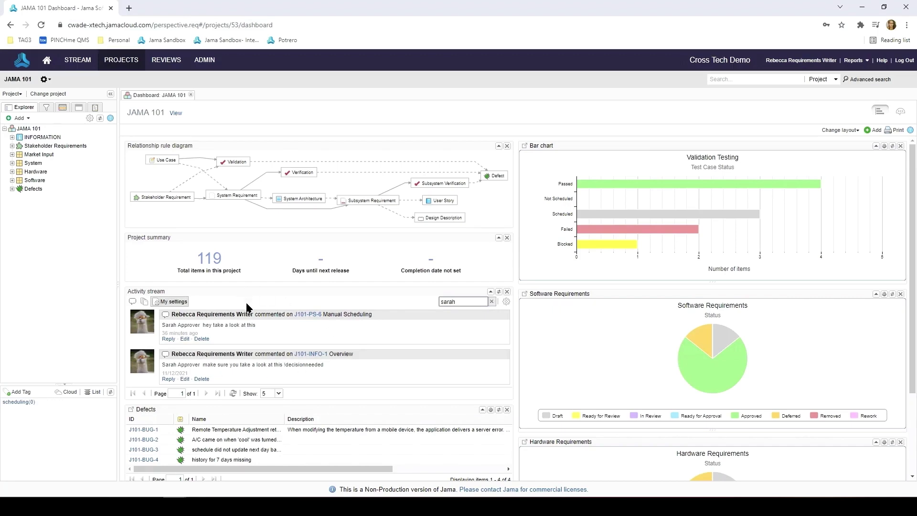
Step: Open the Manual Scheduling stakeholder requirement and show its activity stream, ready to search within it
left_click(12, 146)
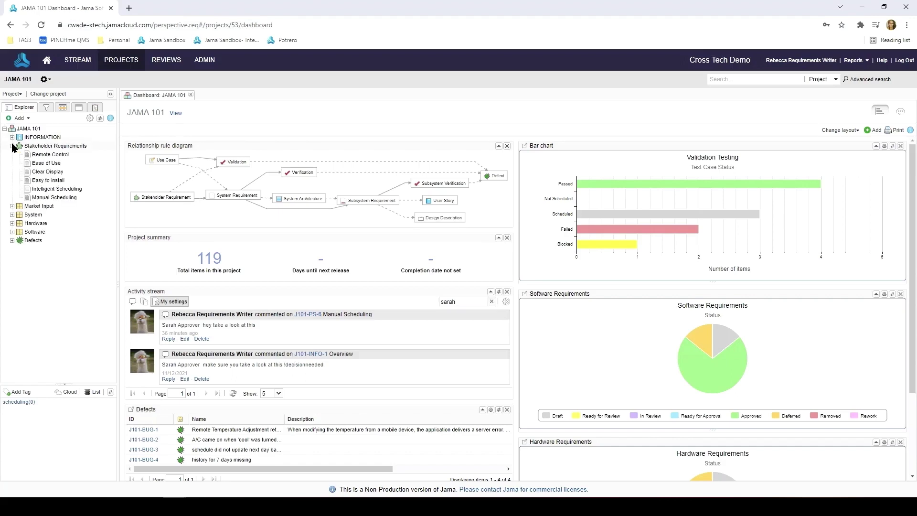
left_click(59, 197)
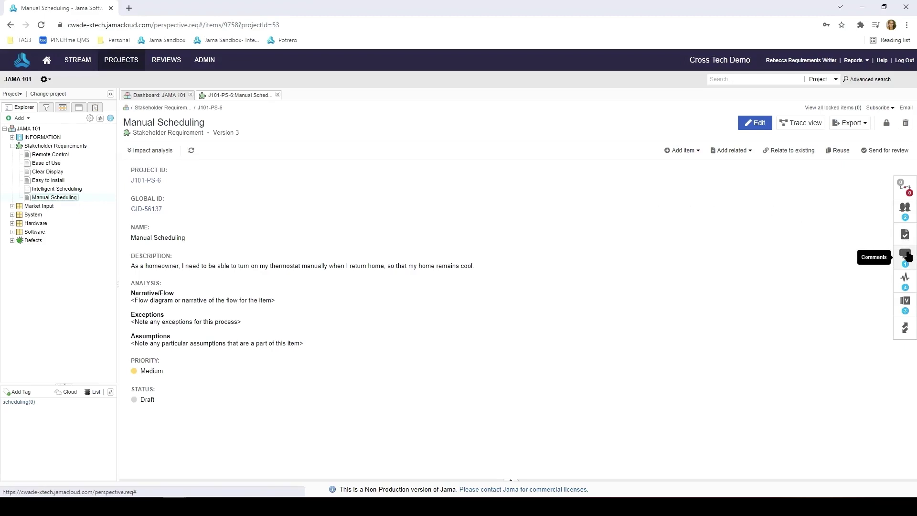
left_click(903, 280)
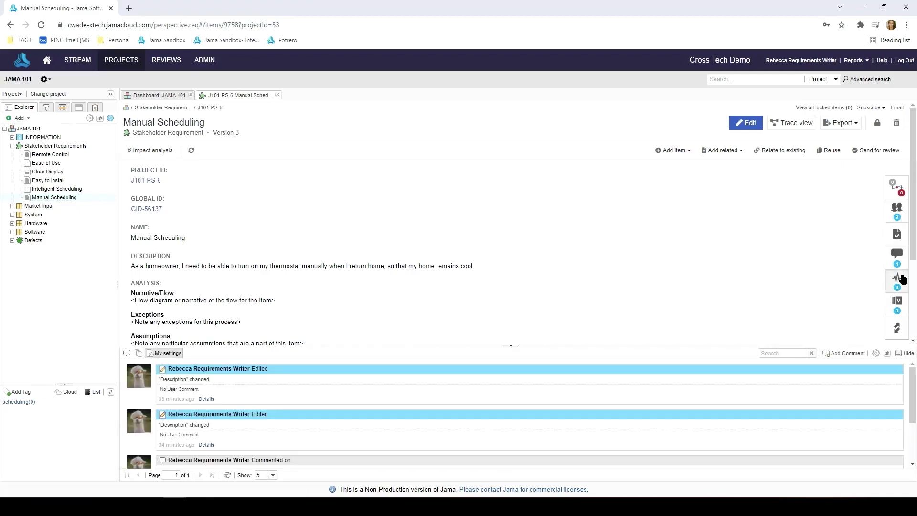
left_click(780, 352)
Step: Search the current project for "intelligent AND scheduling"
left_click(722, 81)
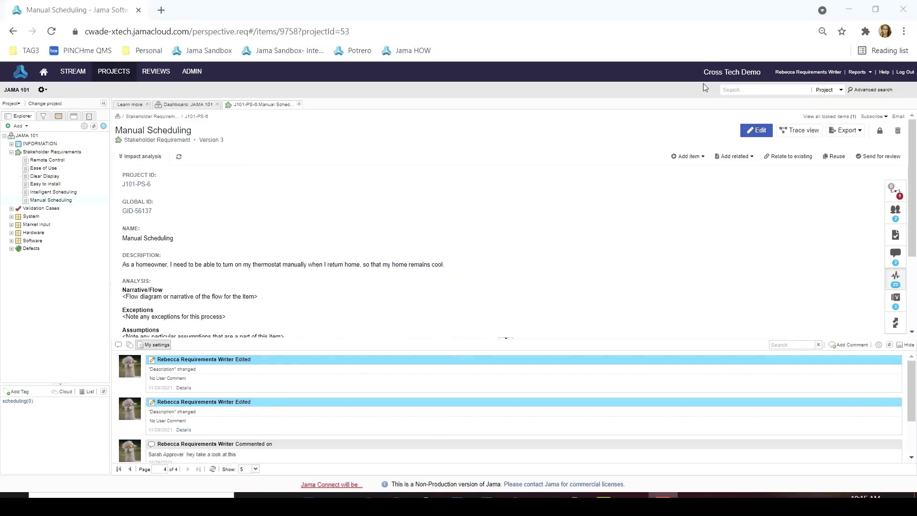
left_click(735, 89)
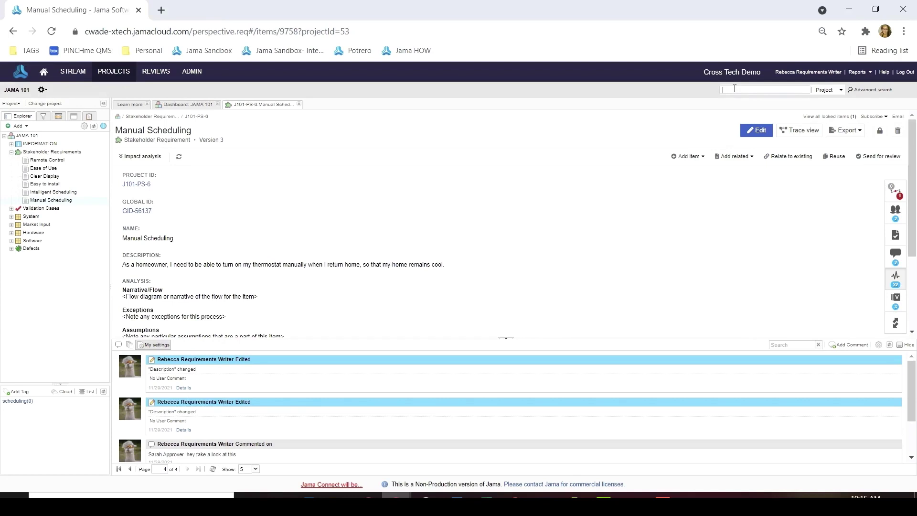
type("intelligent AND scheduling")
key("Return")
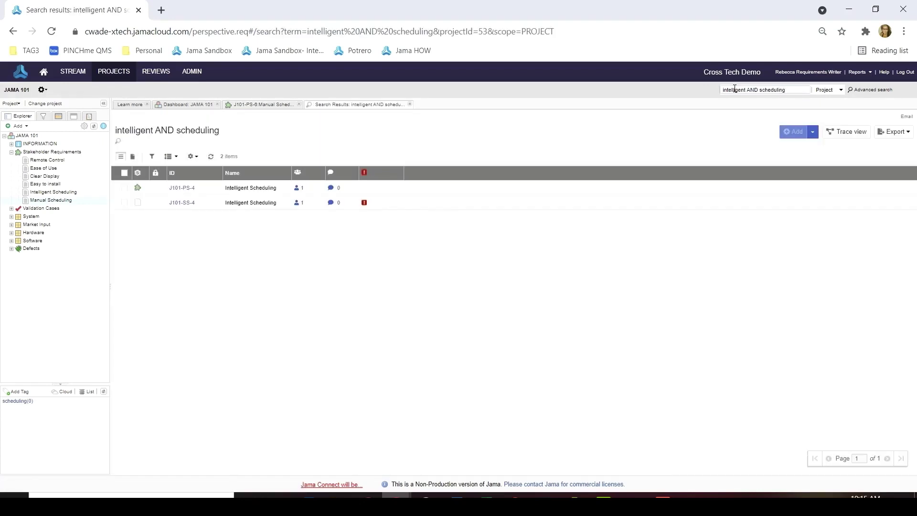